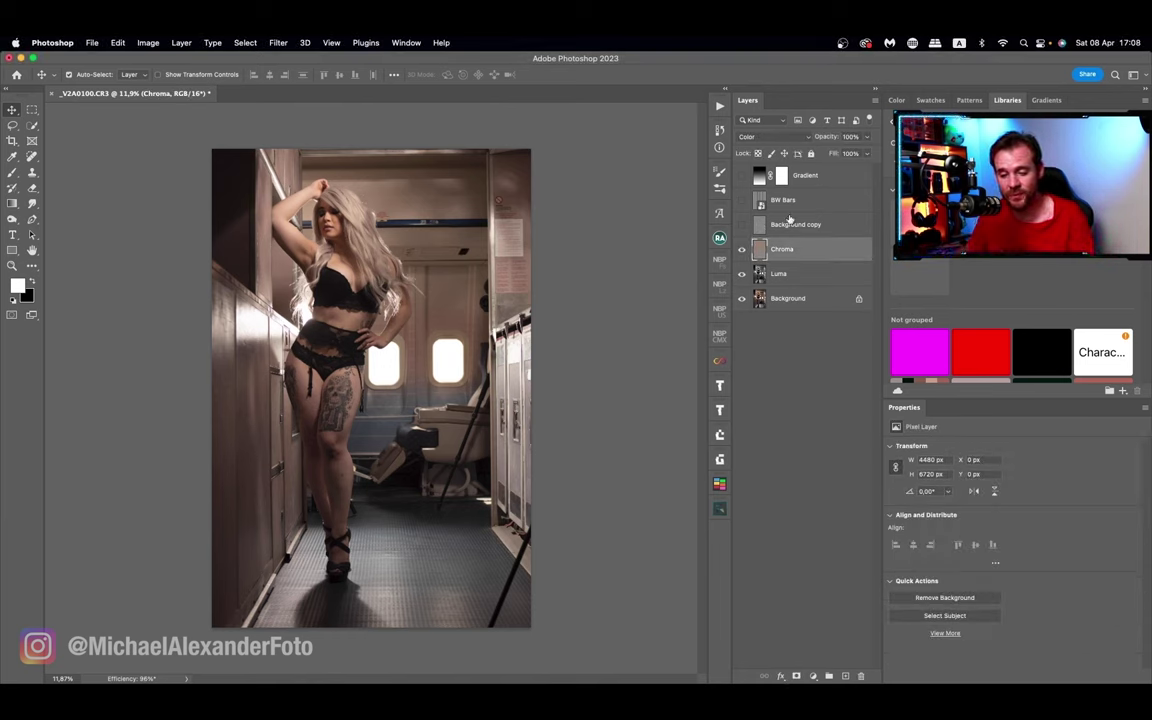
# Preview the blend-mode list on the BW Bars layer, leaving it at Normal
pyautogui.click(802, 138)
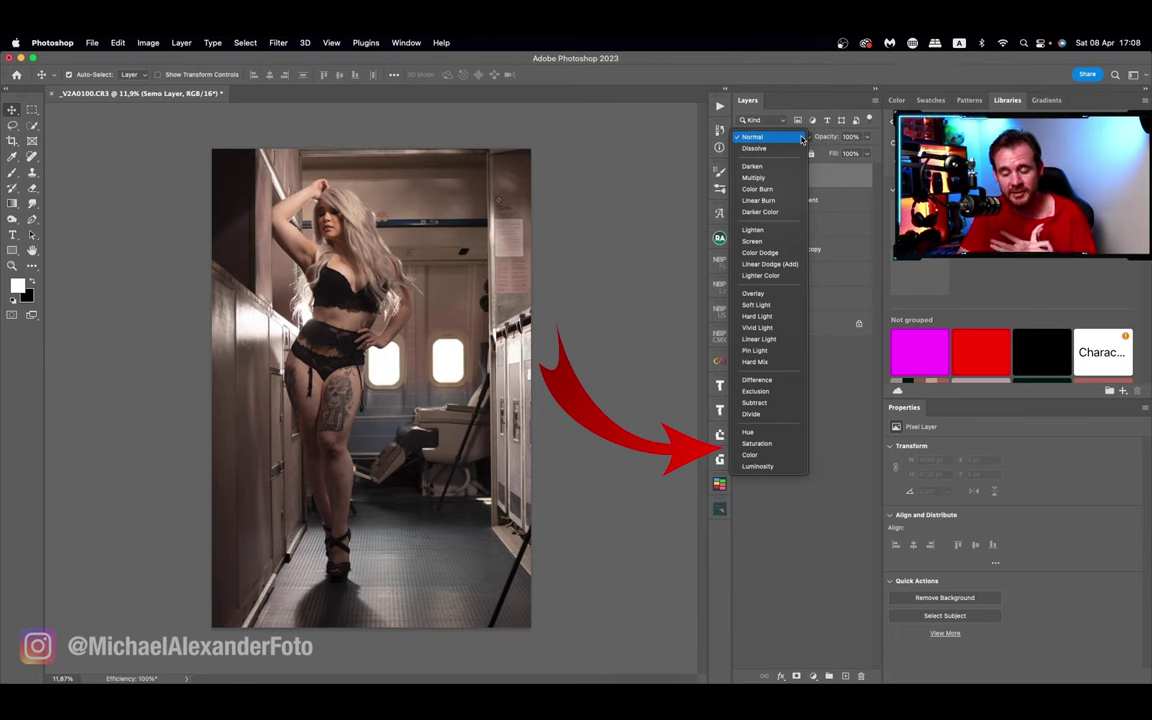
pyautogui.click(802, 139)
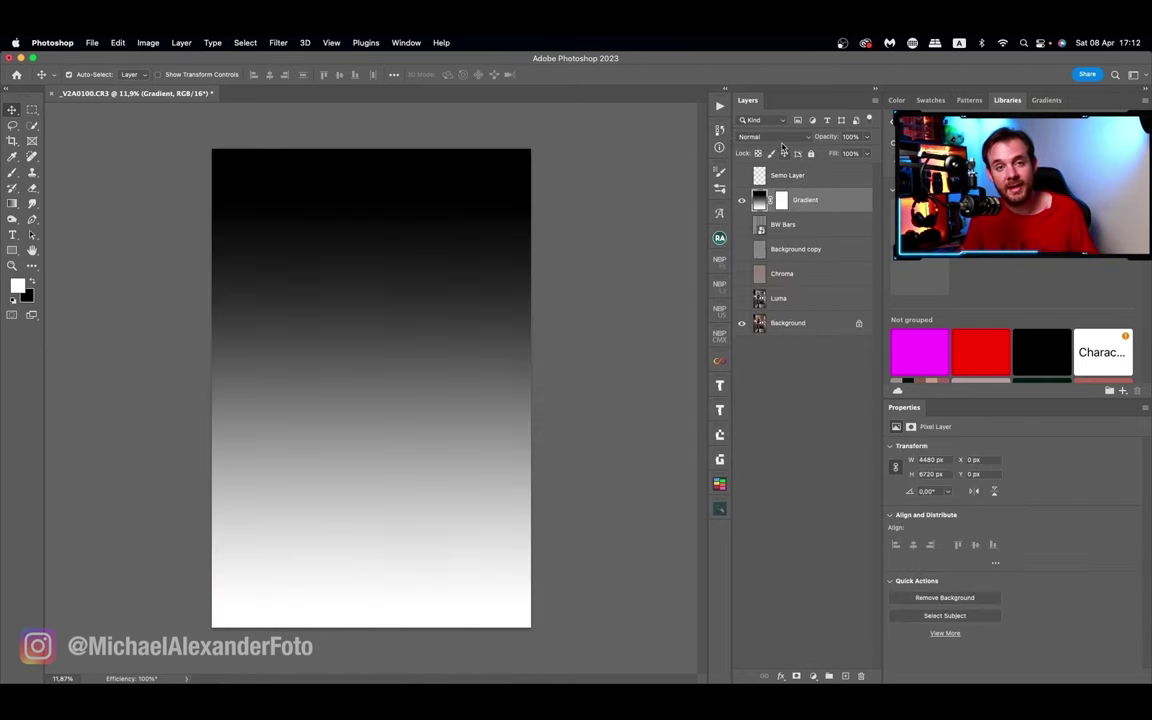
# Preview the fill colour from black to white, then cancel the new Color Fill layer
pyautogui.click(779, 137)
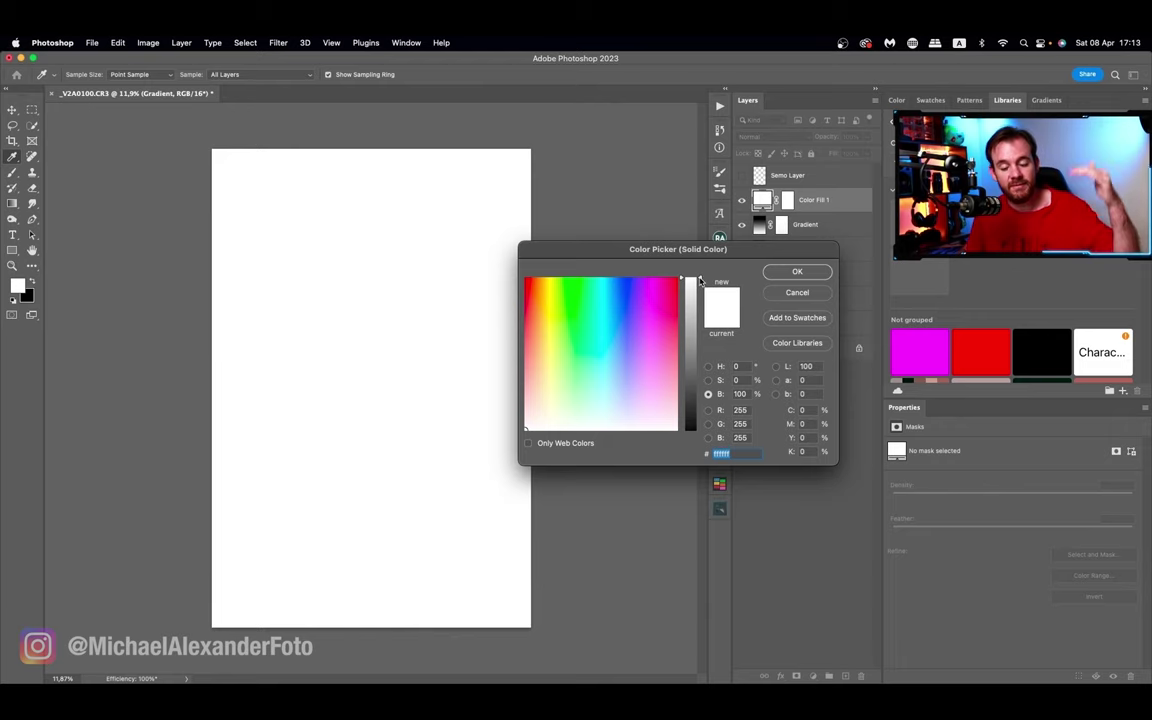
pyautogui.moveTo(700, 281); pyautogui.dragTo(705, 256)
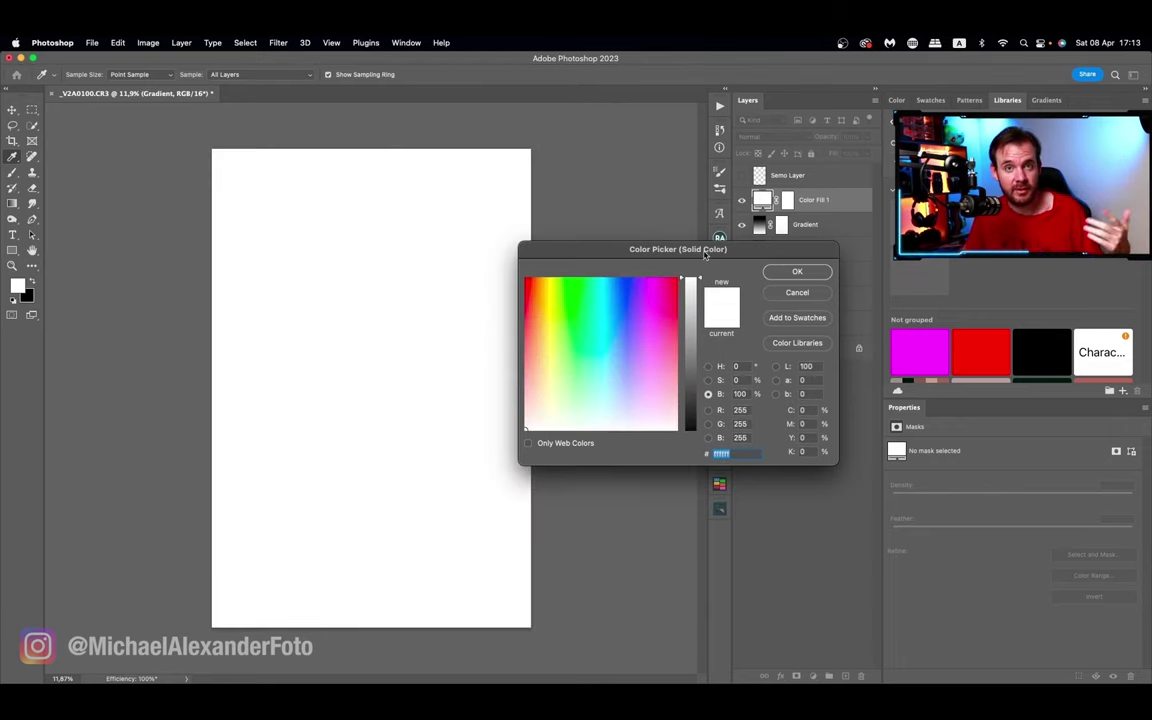
pyautogui.click(797, 292)
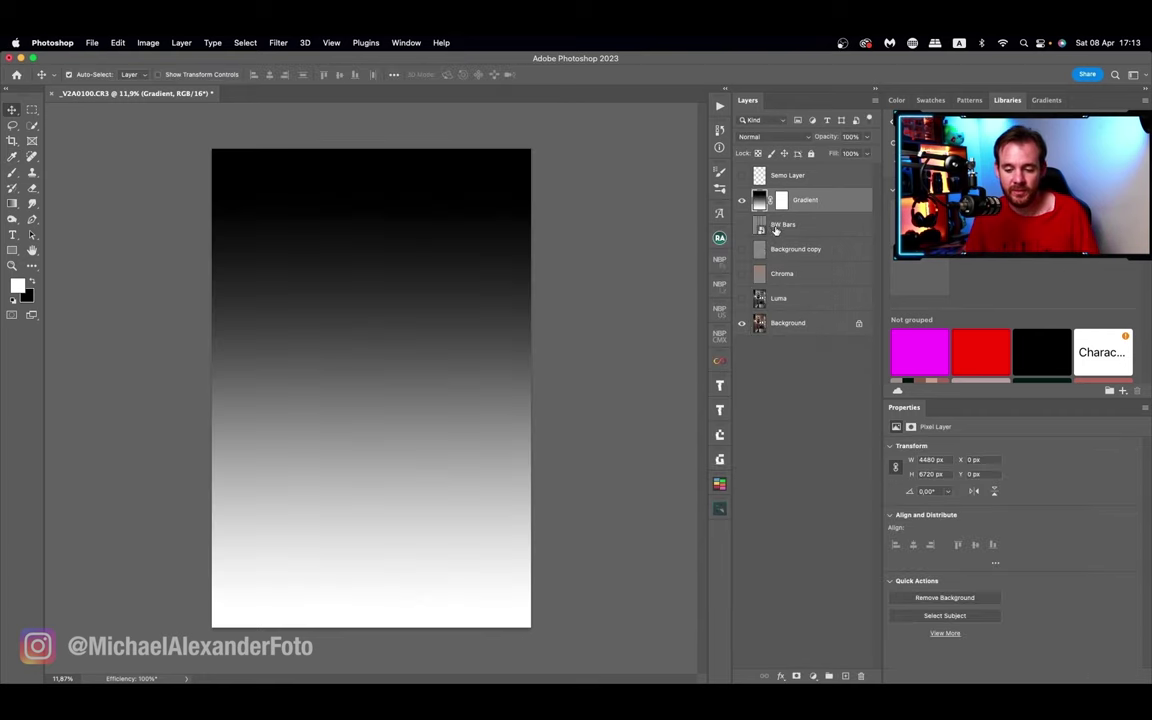
# Set the Gradient layer to Soft Light and bring up the Background copy's blend modes
pyautogui.click(760, 136)
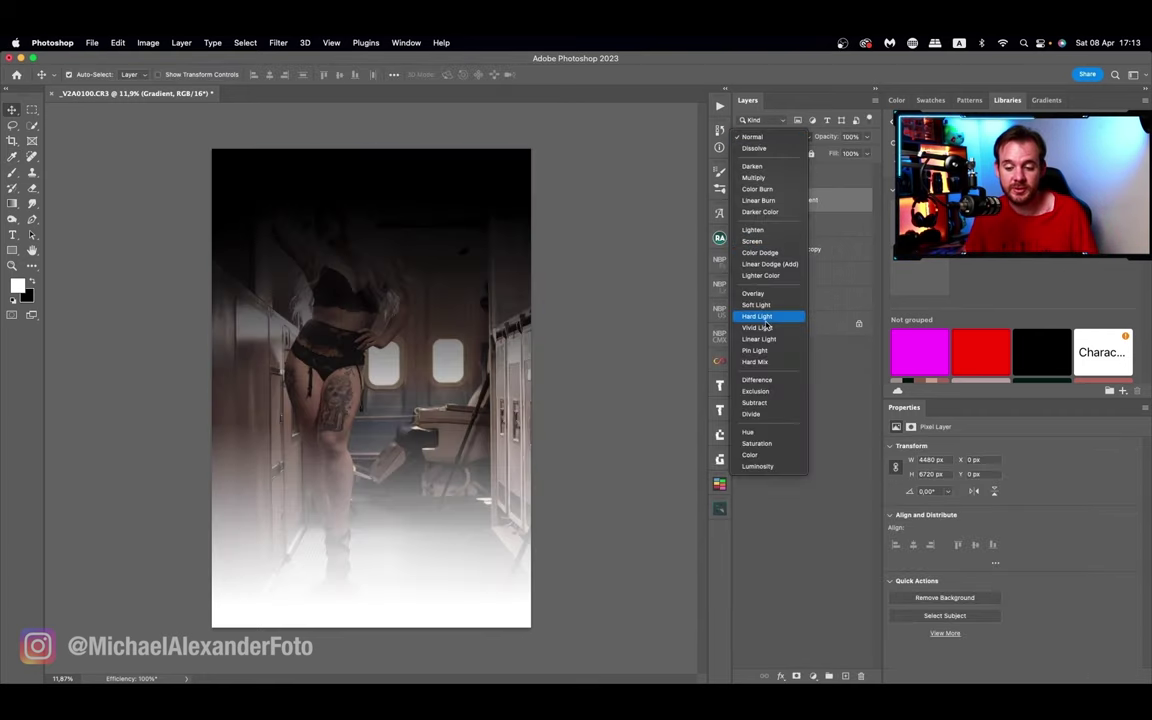
pyautogui.click(756, 304)
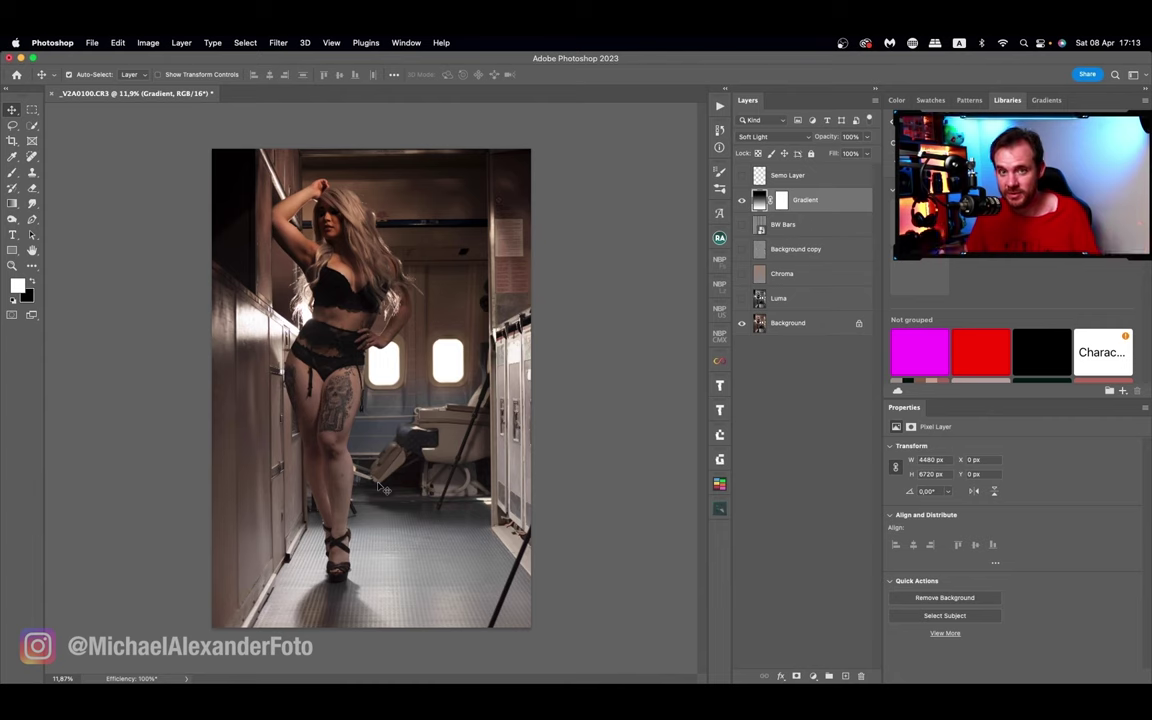
pyautogui.click(795, 248)
pyautogui.click(770, 136)
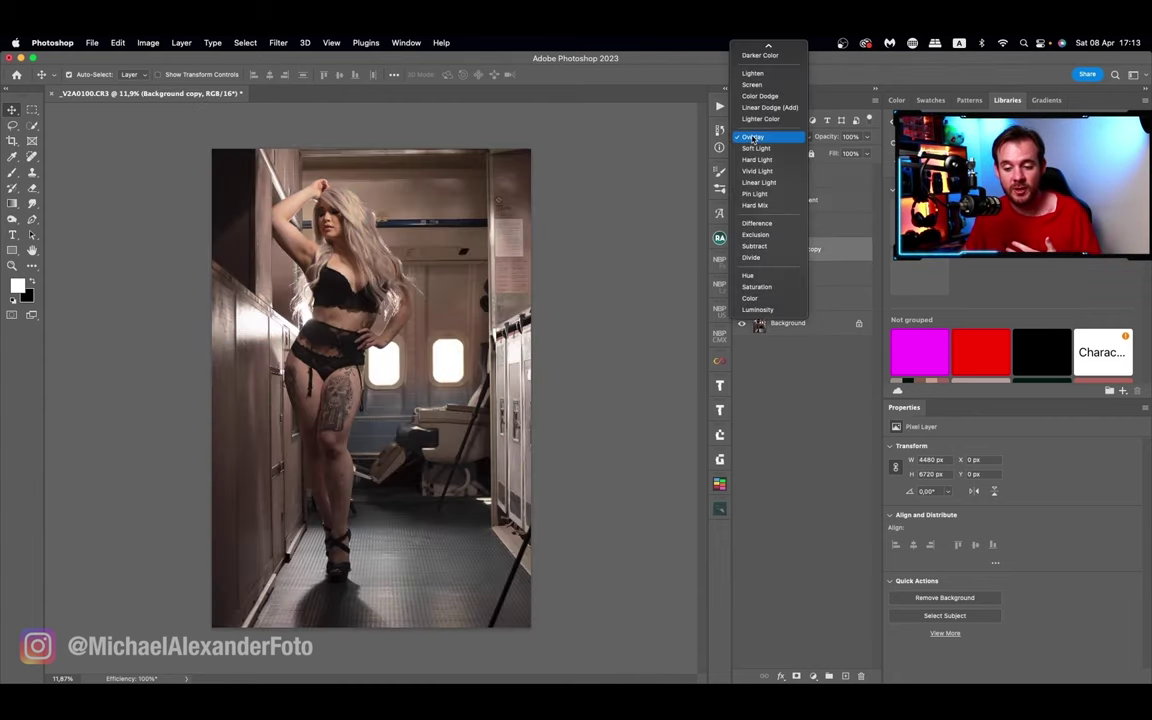
# Keep Background copy on Overlay and zoom in on the model's face
pyautogui.press('Escape')
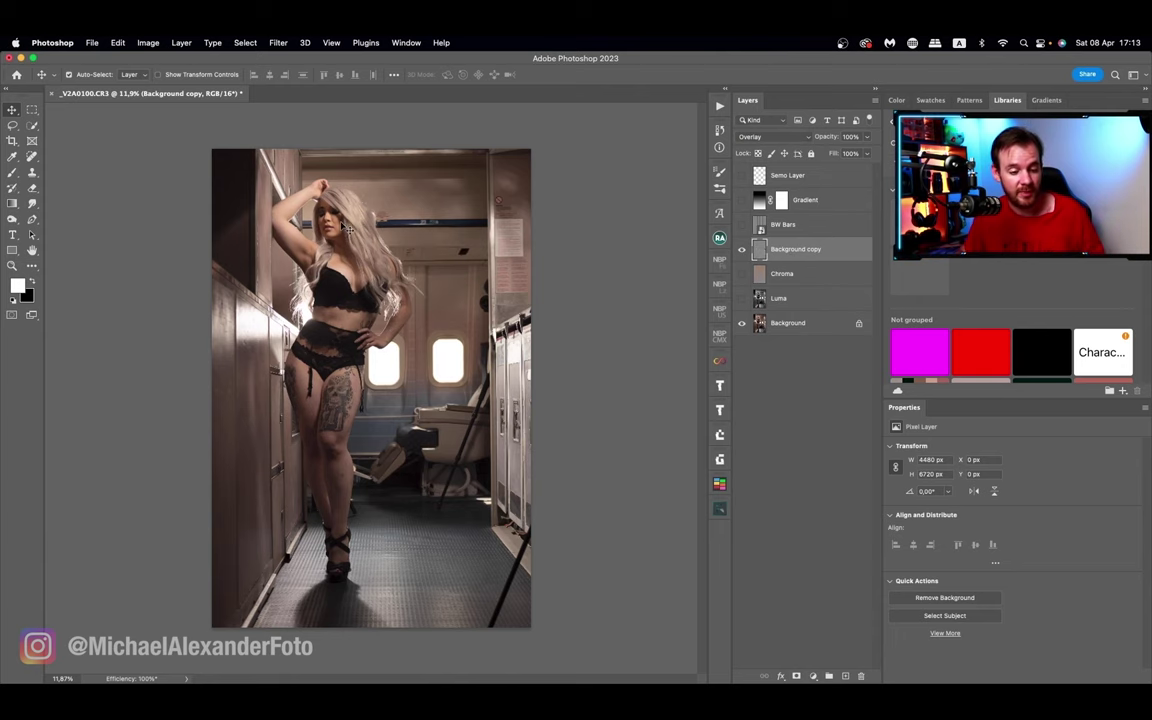
pyautogui.press('z')
pyautogui.click(332, 224)
pyautogui.moveTo(372, 214); pyautogui.dragTo(416, 214)
pyautogui.press('v')
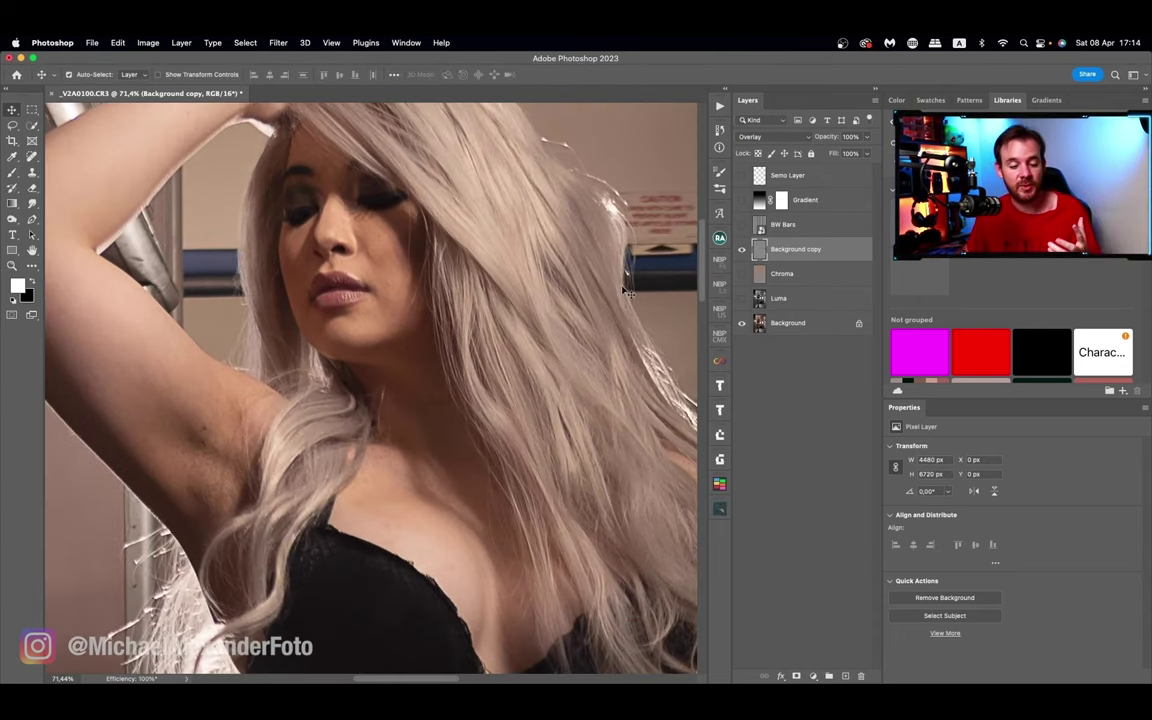
# Compare Background copy hidden, shown, and in Normal mode, then restore Overlay
pyautogui.click(741, 249)
pyautogui.click(741, 249)
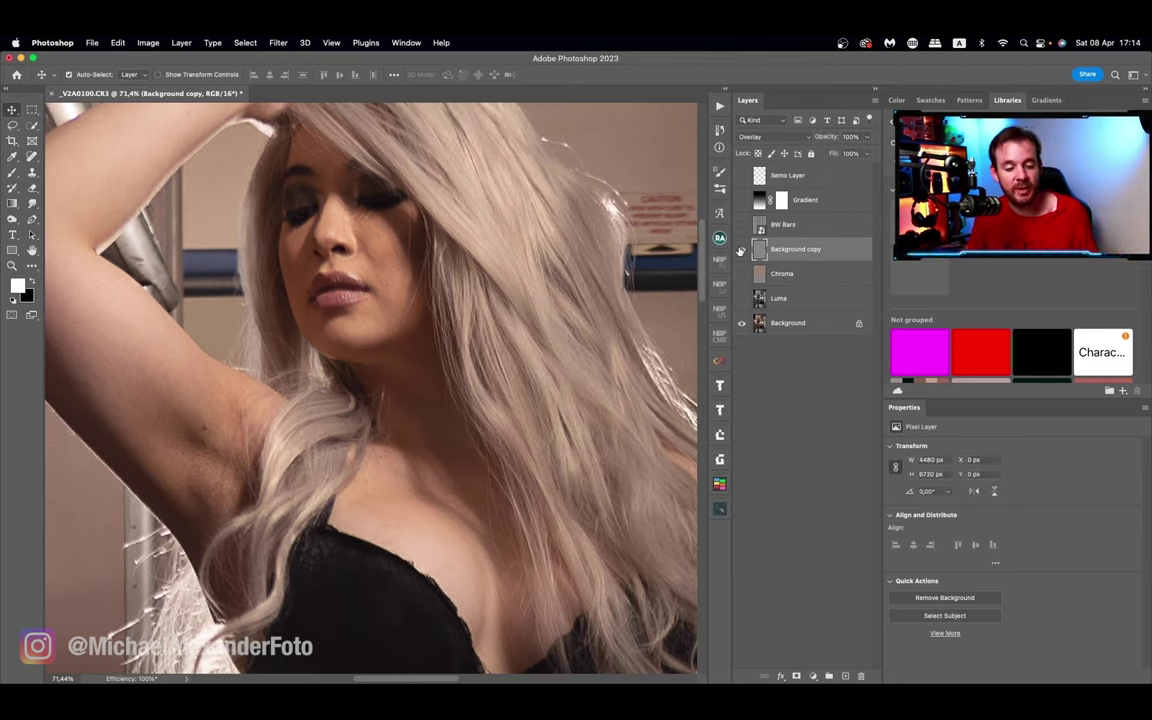
pyautogui.click(768, 136)
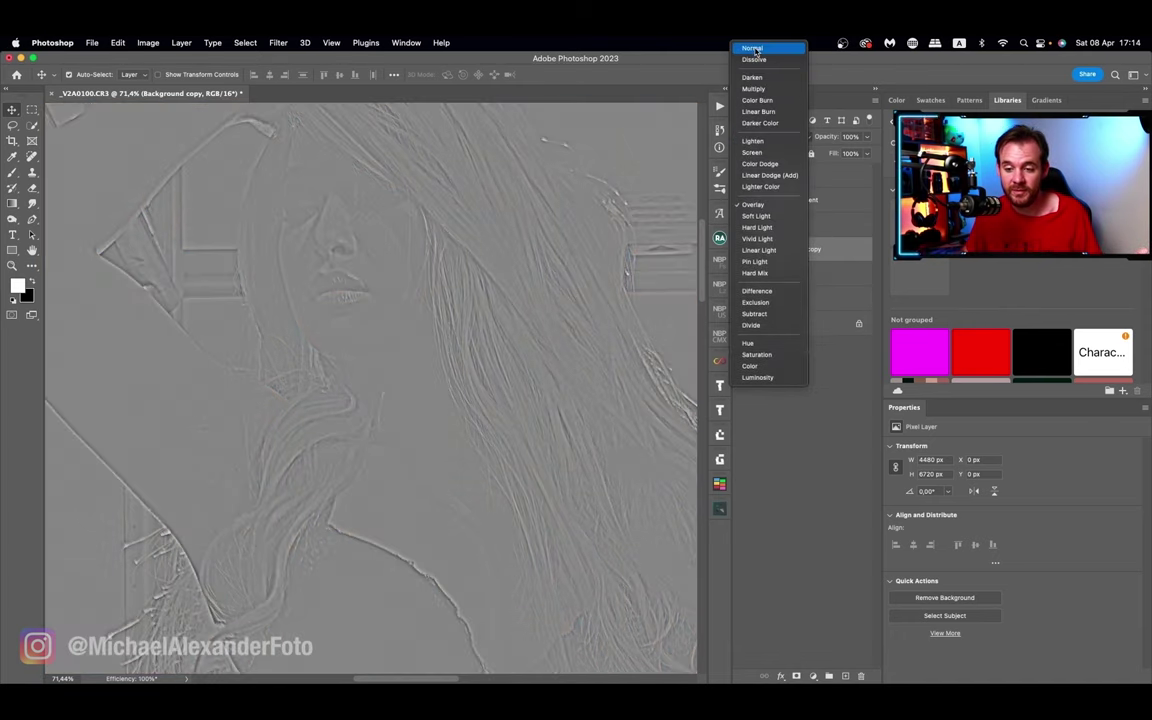
pyautogui.click(753, 49)
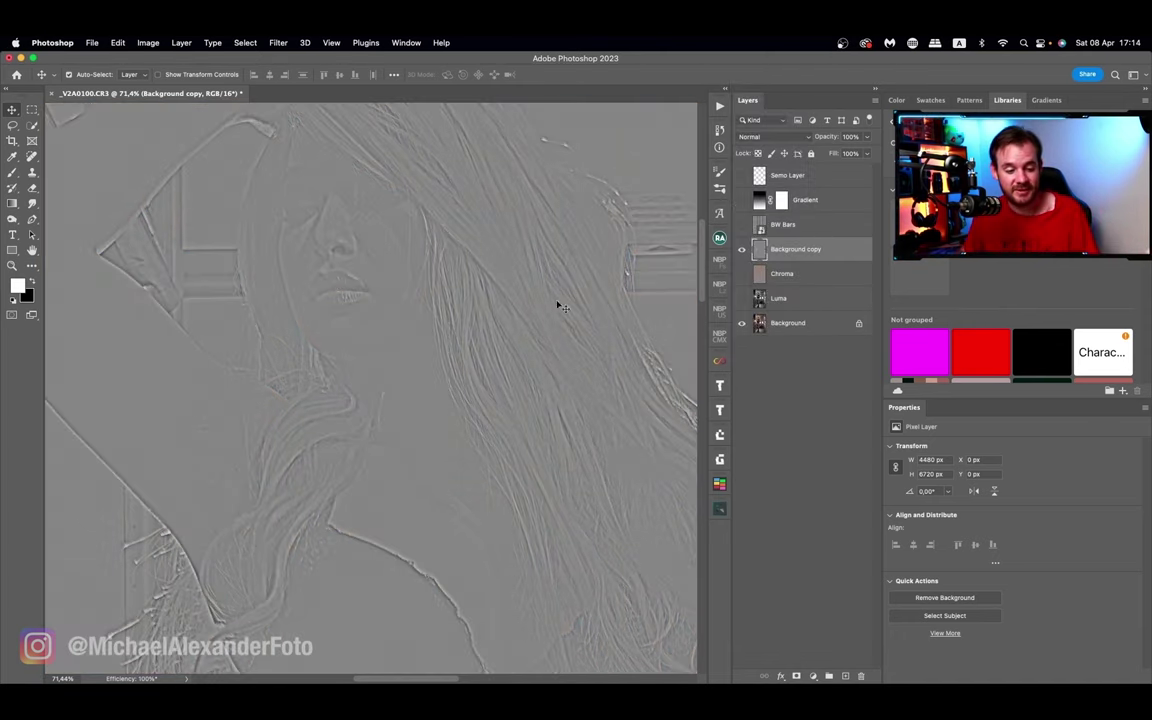
pyautogui.press('super+z')
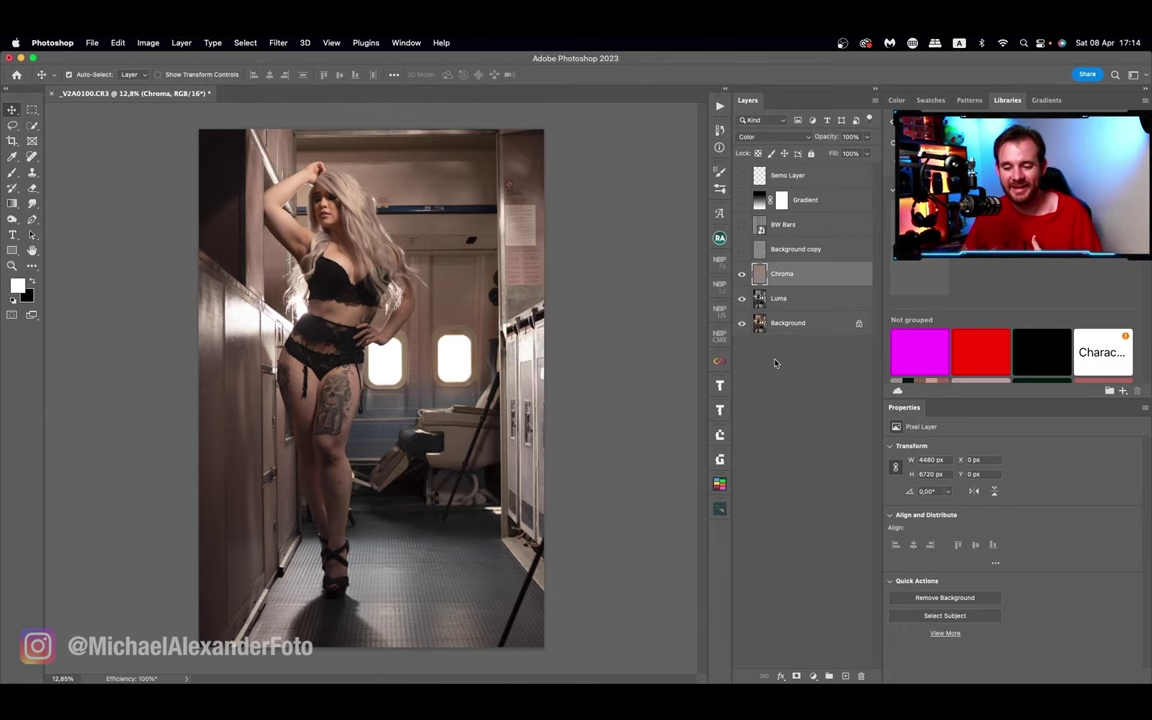
# Keep Chroma in Color mode, view Chroma and Luma each alone, then show both
pyautogui.click(760, 136)
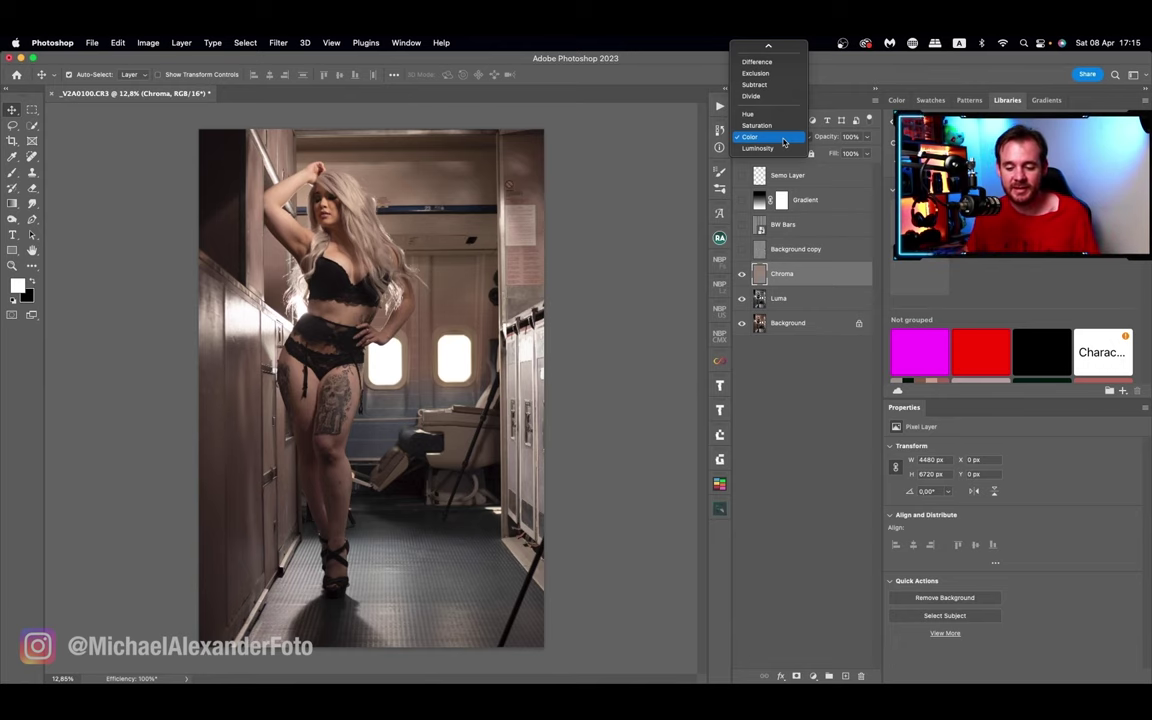
pyautogui.press('Escape')
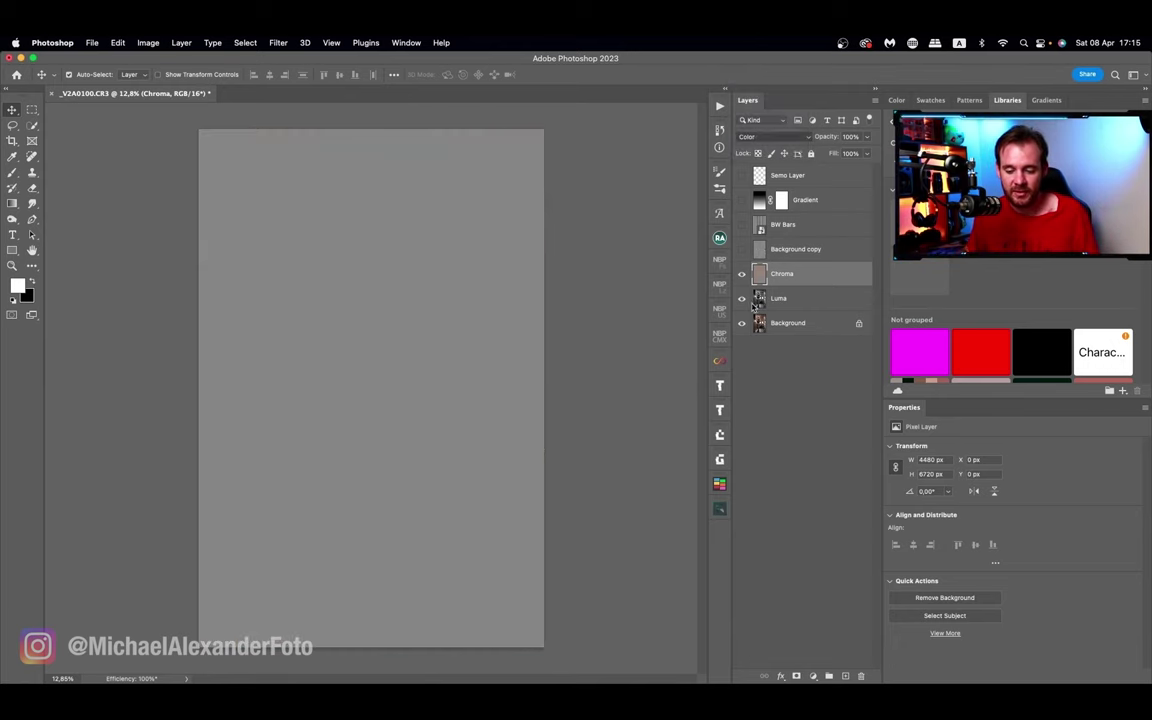
pyautogui.click(742, 298)
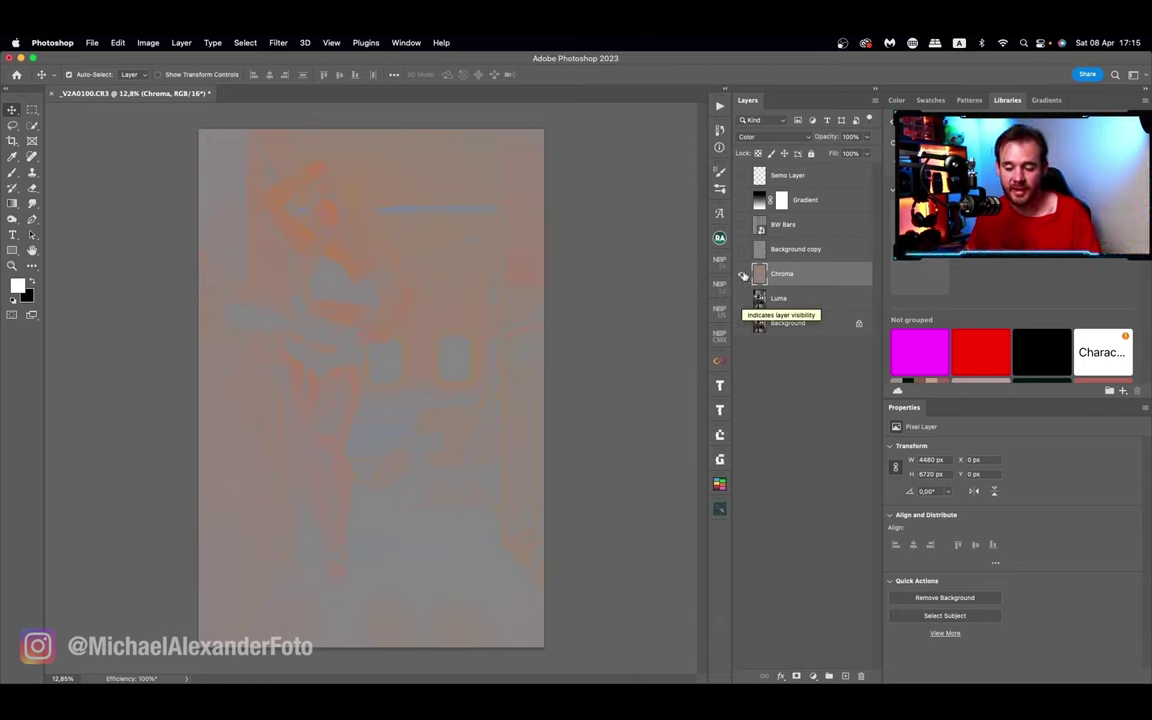
pyautogui.click(742, 274)
pyautogui.click(742, 298)
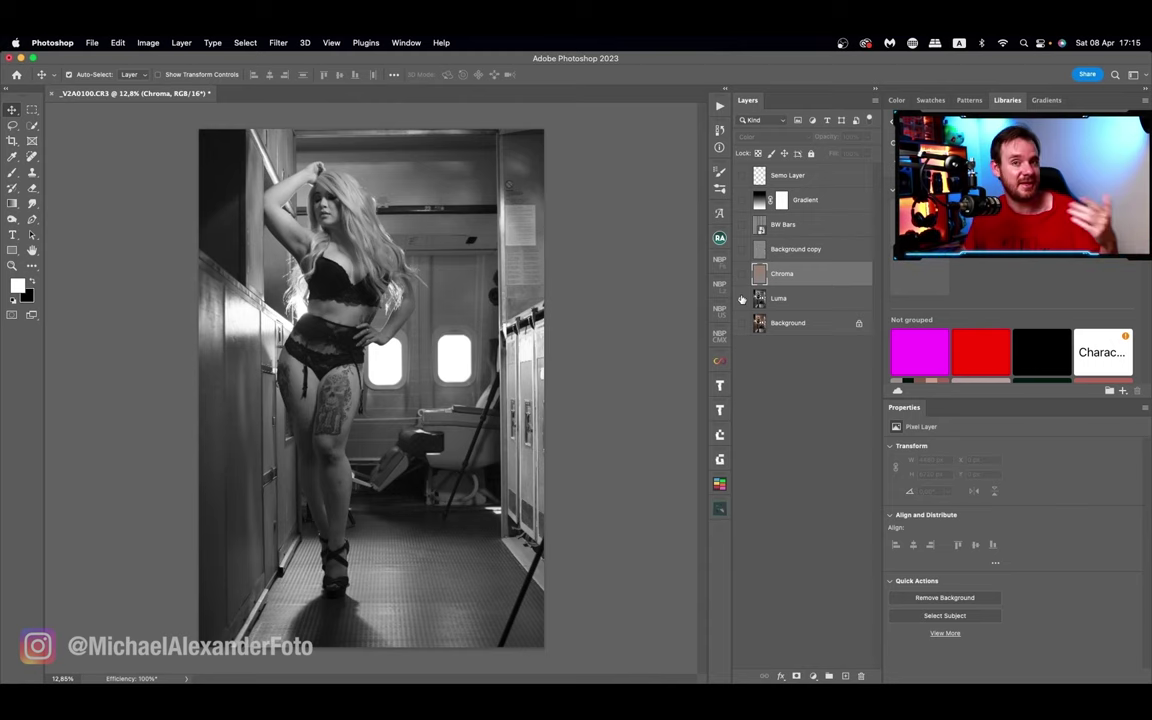
pyautogui.moveTo(741, 299); pyautogui.dragTo(741, 273)
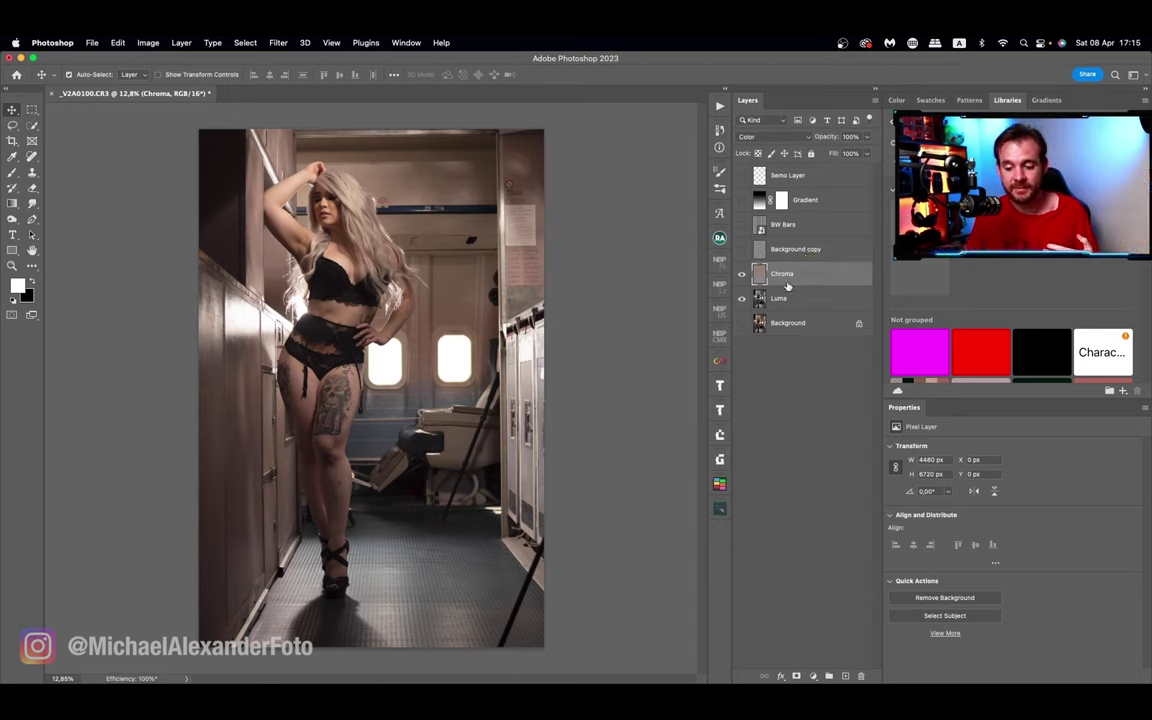
pyautogui.click(767, 137)
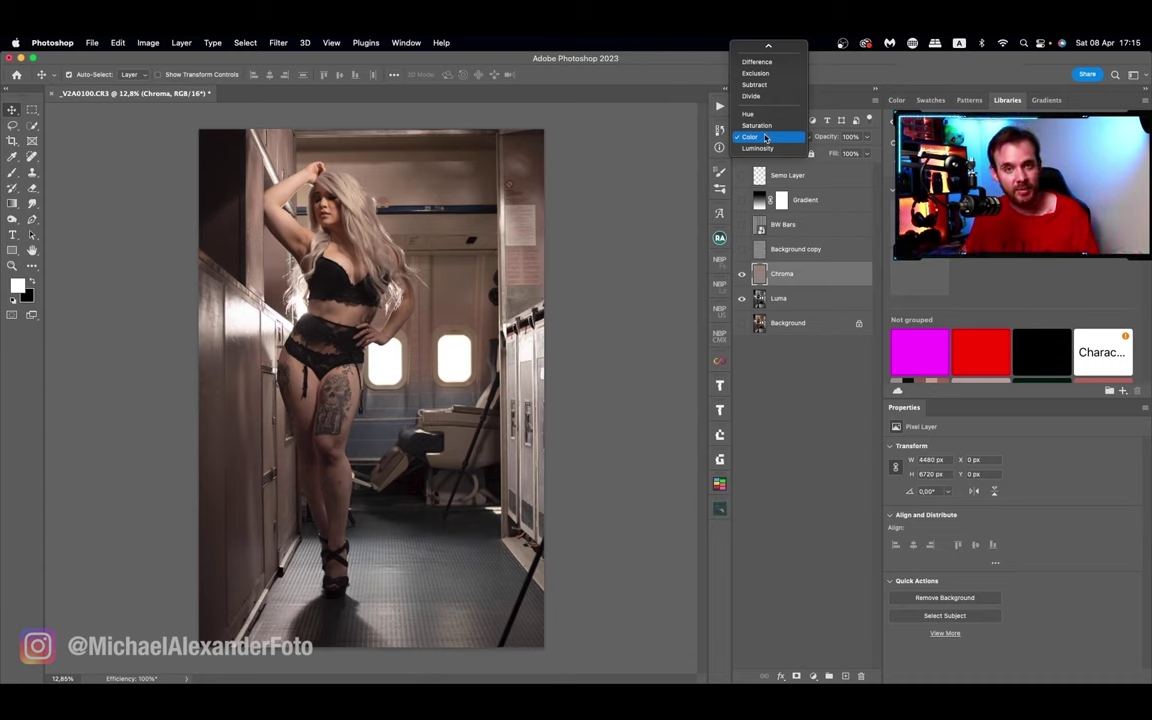
pyautogui.click(766, 137)
pyautogui.click(762, 136)
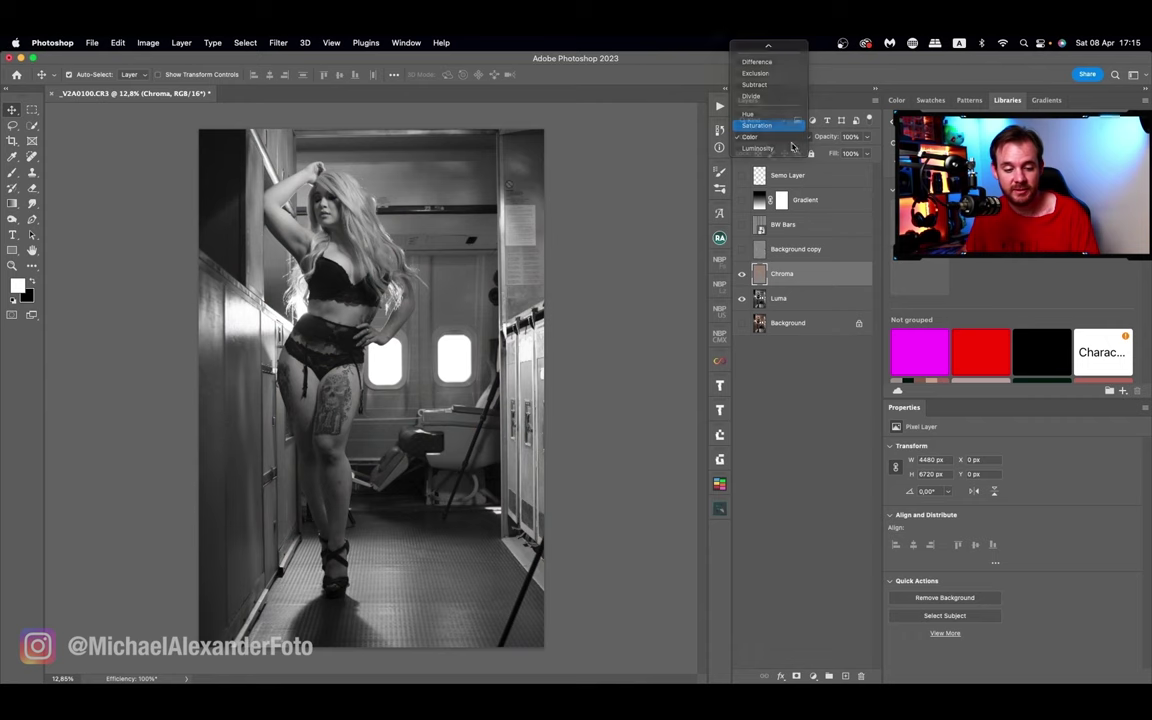
pyautogui.click(758, 126)
pyautogui.click(762, 136)
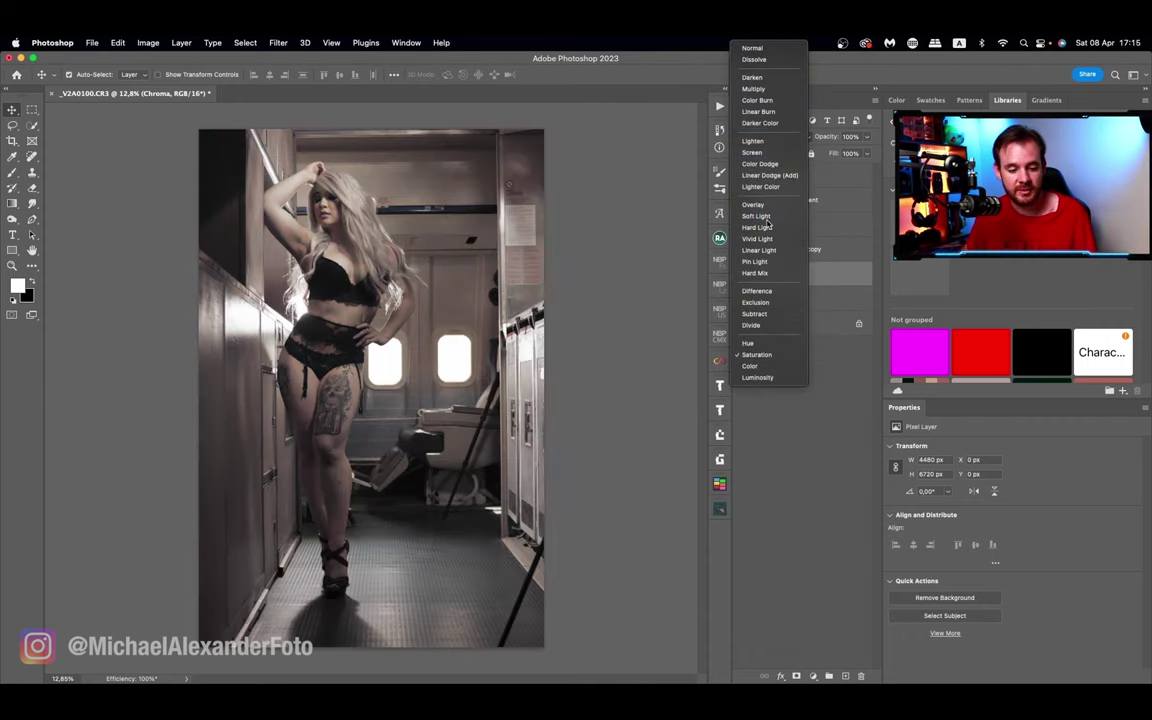
pyautogui.click(767, 220)
pyautogui.click(763, 136)
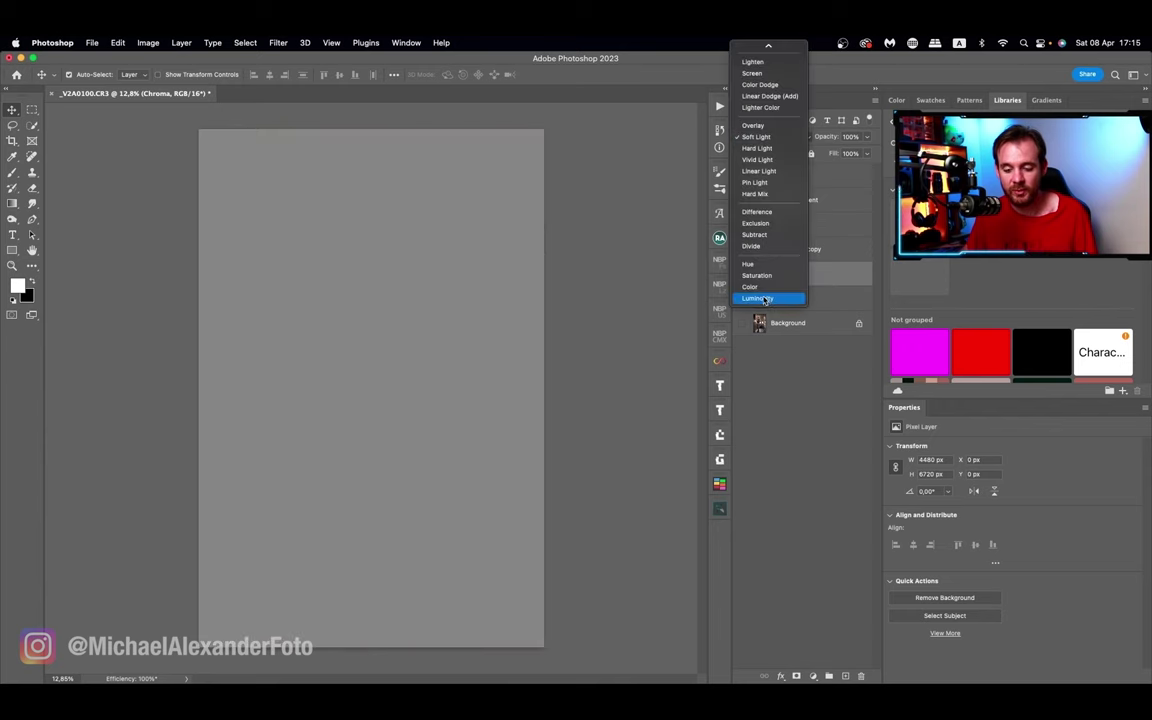
pyautogui.click(752, 287)
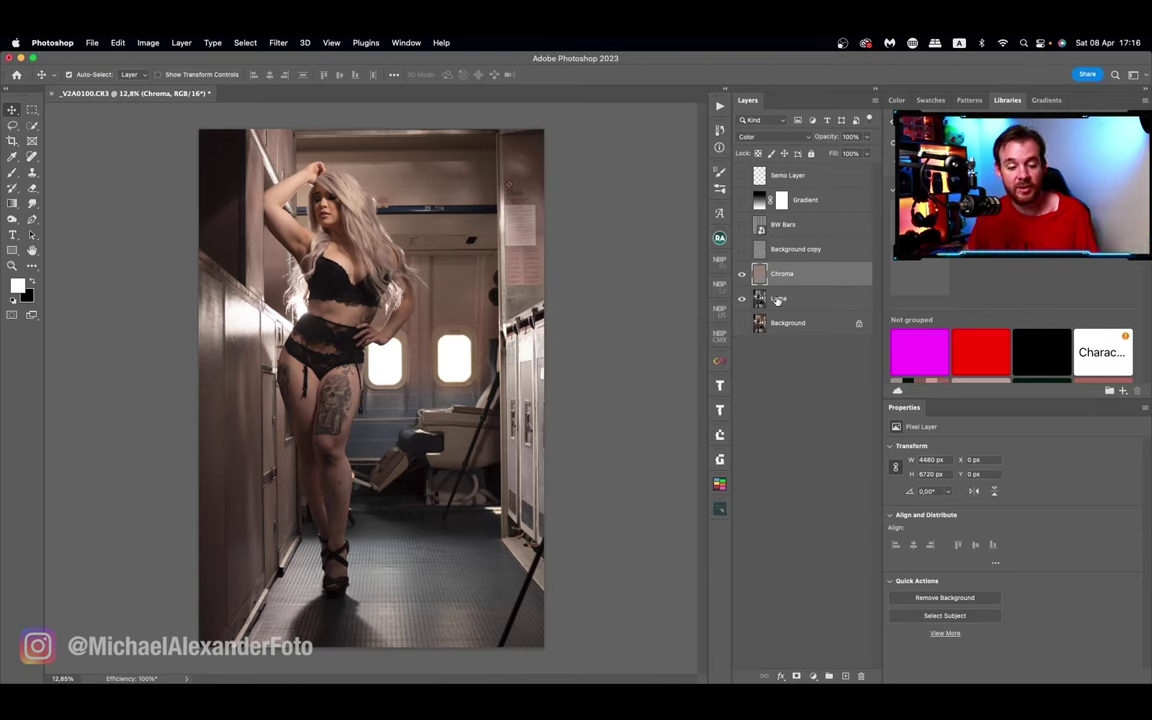
pyautogui.moveTo(779, 274); pyautogui.dragTo(776, 266)
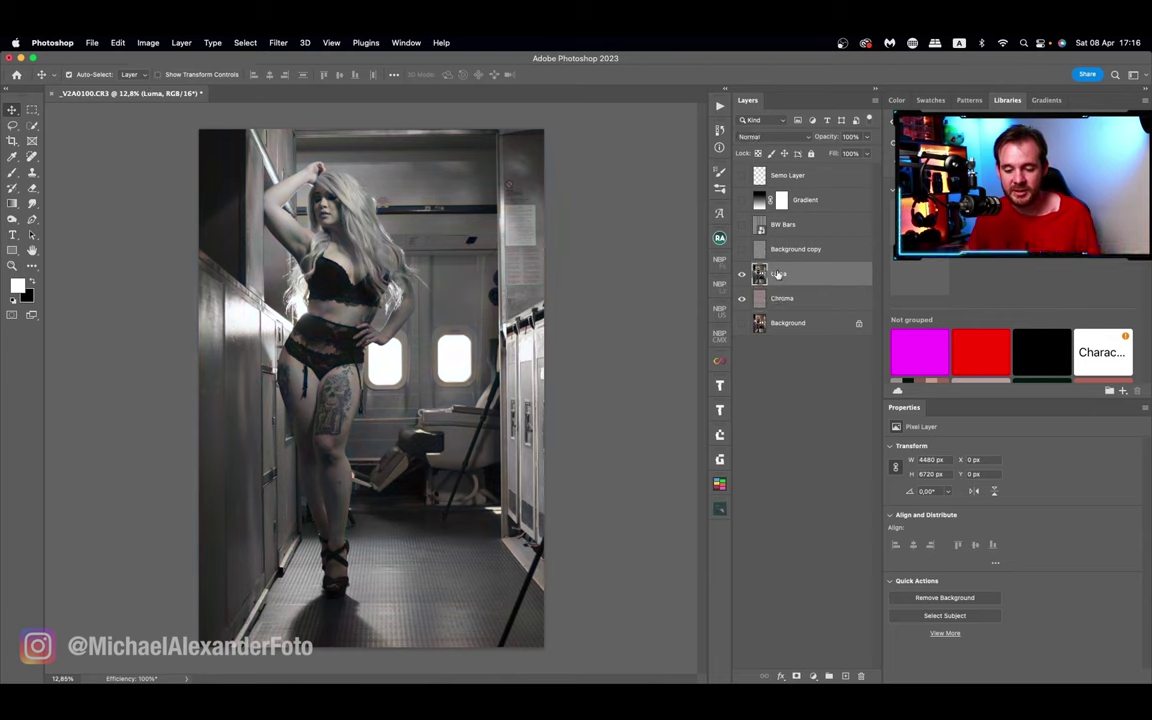
# Set the Luma layer's blend mode to Luminosity
pyautogui.click(758, 139)
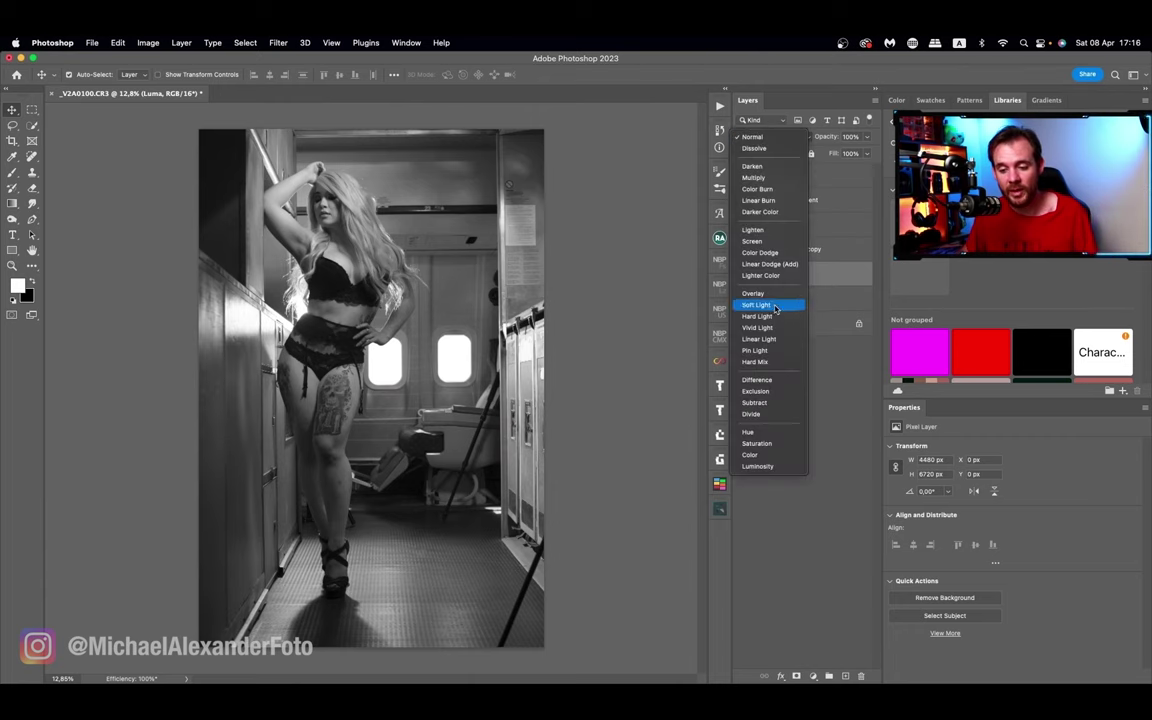
pyautogui.click(758, 467)
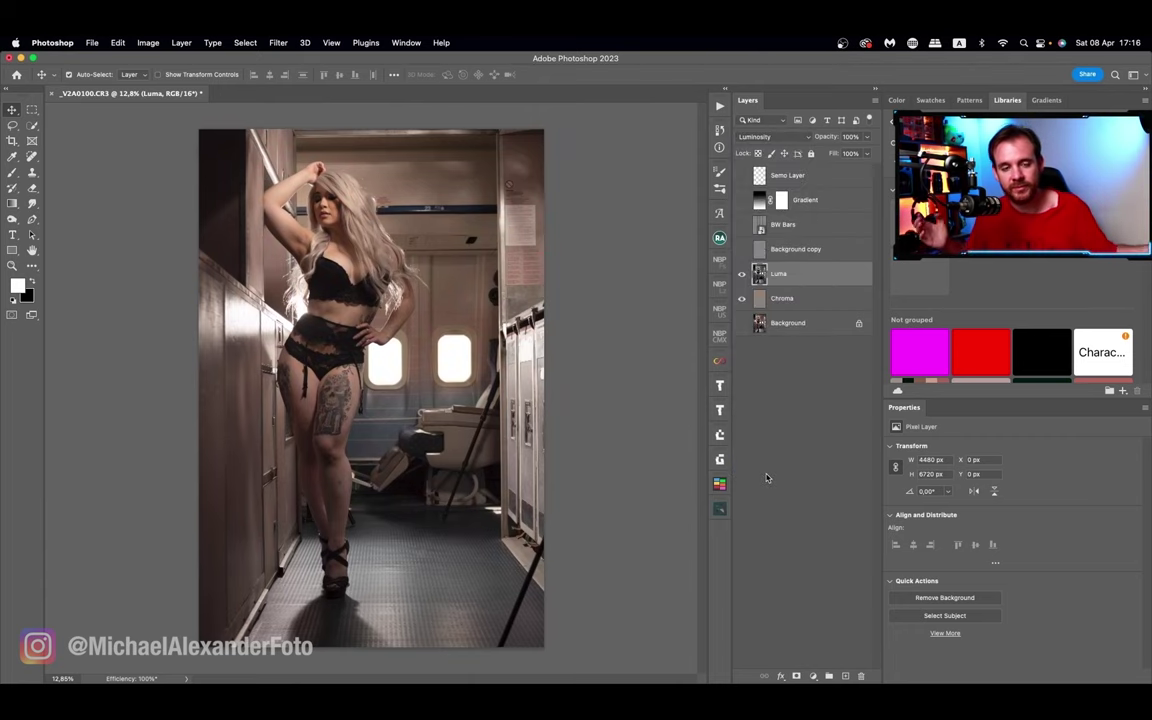